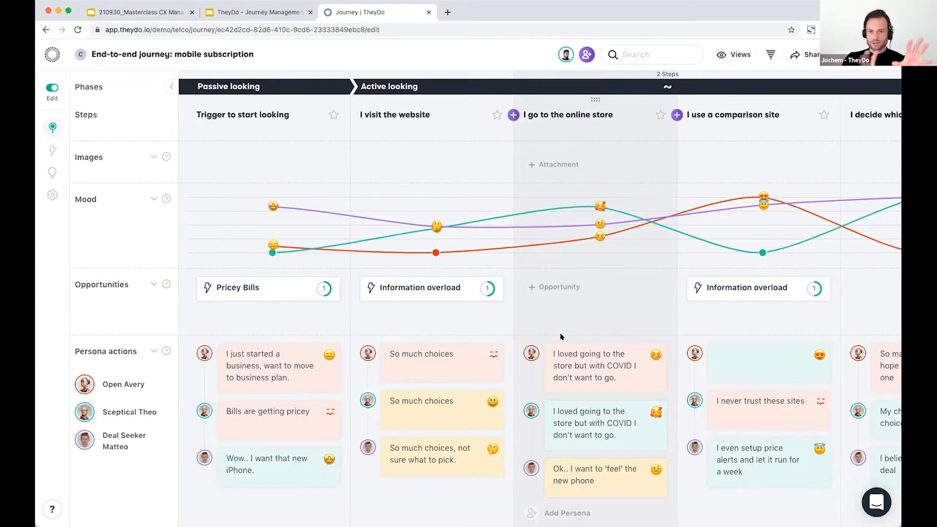
Step: Create a new opportunity named CXM Opp under the "I go to the online store" step
left_click(564, 286)
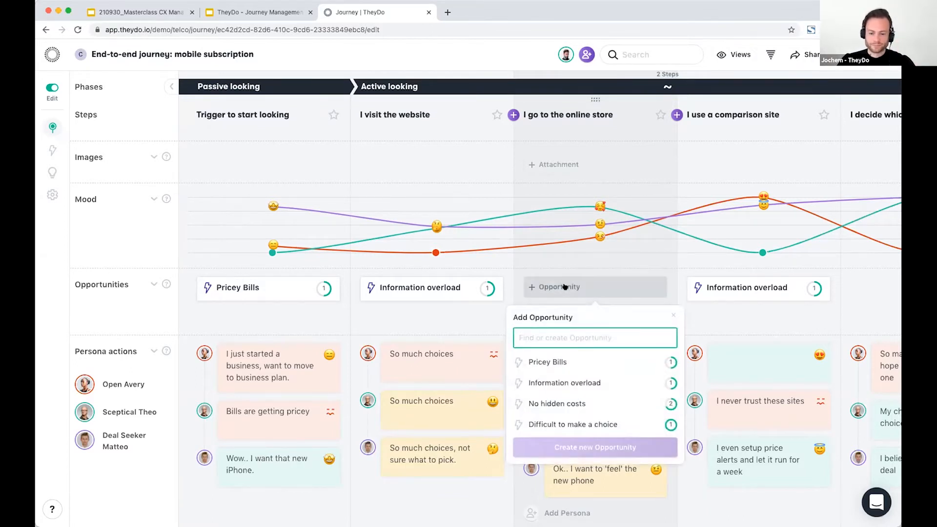
type("CXM Opp")
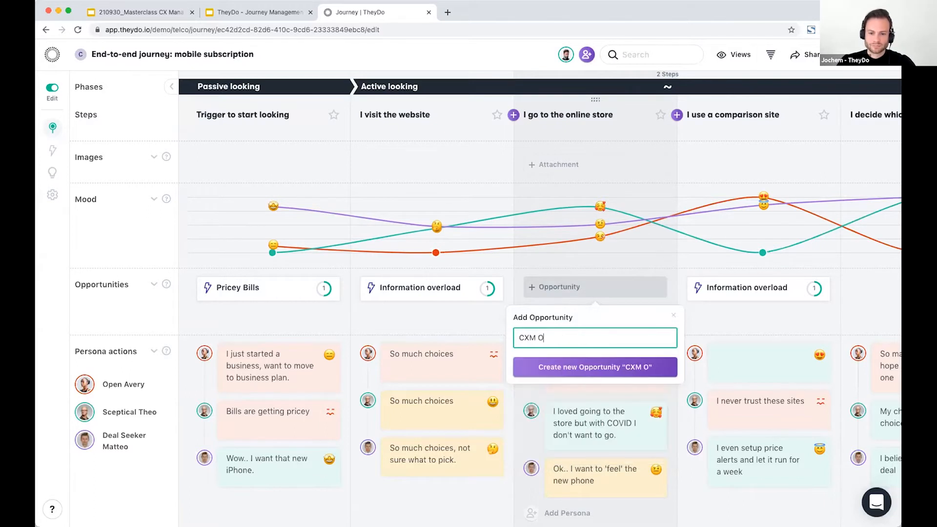
left_click(552, 365)
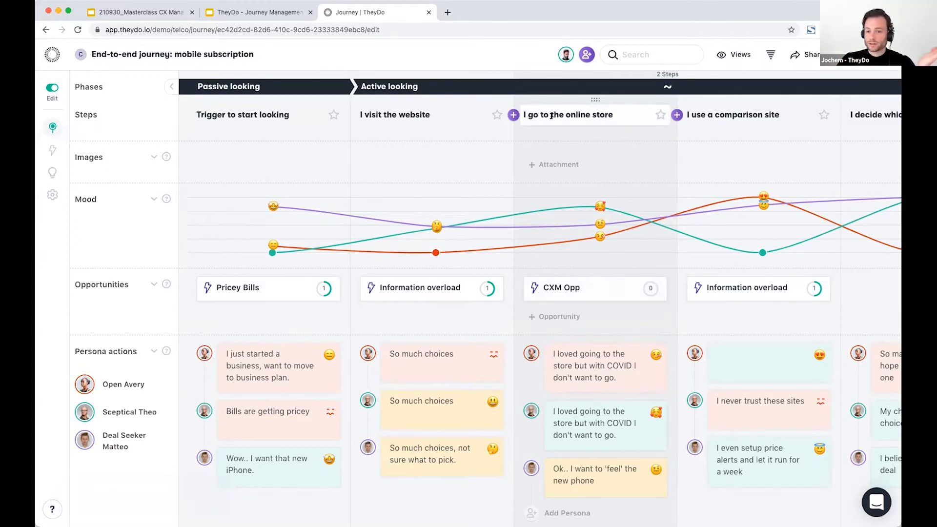
Step: Open the CXM Opp opportunity for editing and assign the journey manager listed second as its owner
left_click(582, 292)
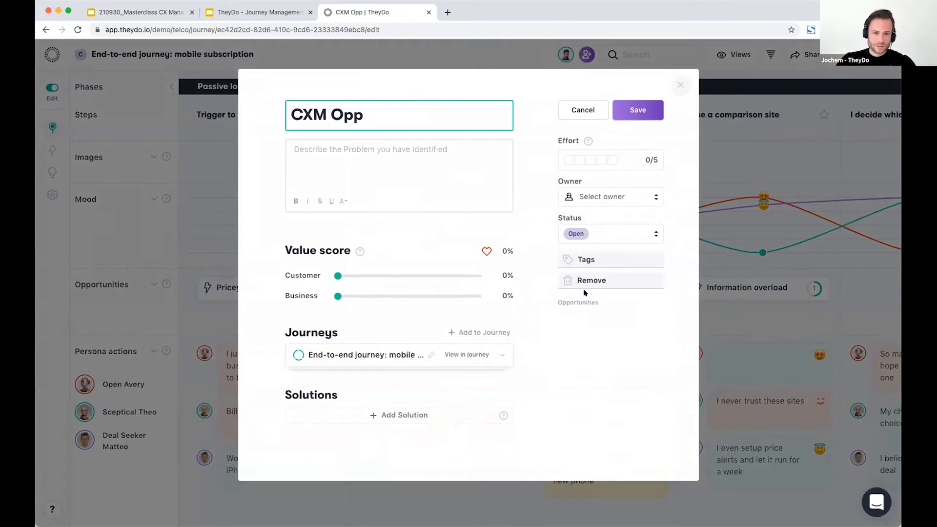
left_click(313, 154)
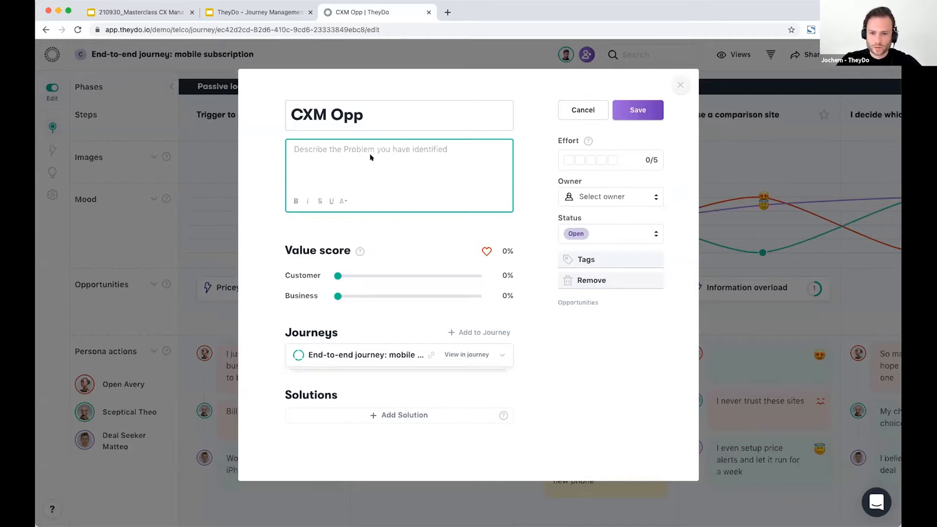
left_click(652, 195)
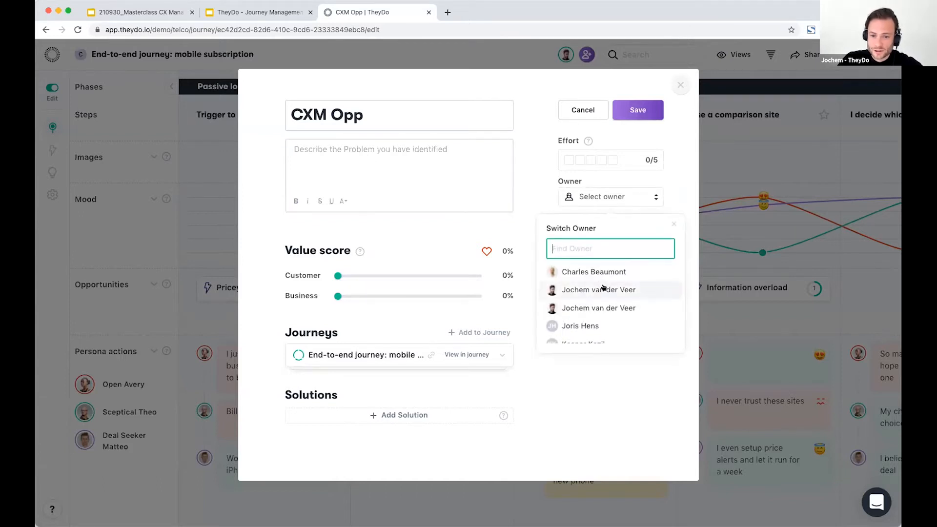
left_click(604, 288)
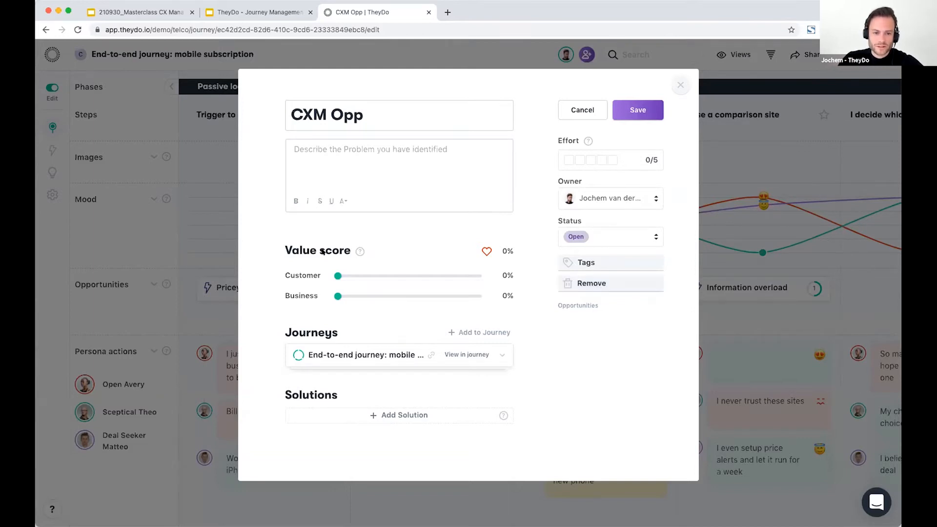
Step: Set CXM Opp's value scores to 84% for Customer and 96% for Business
mouse_move(360, 251)
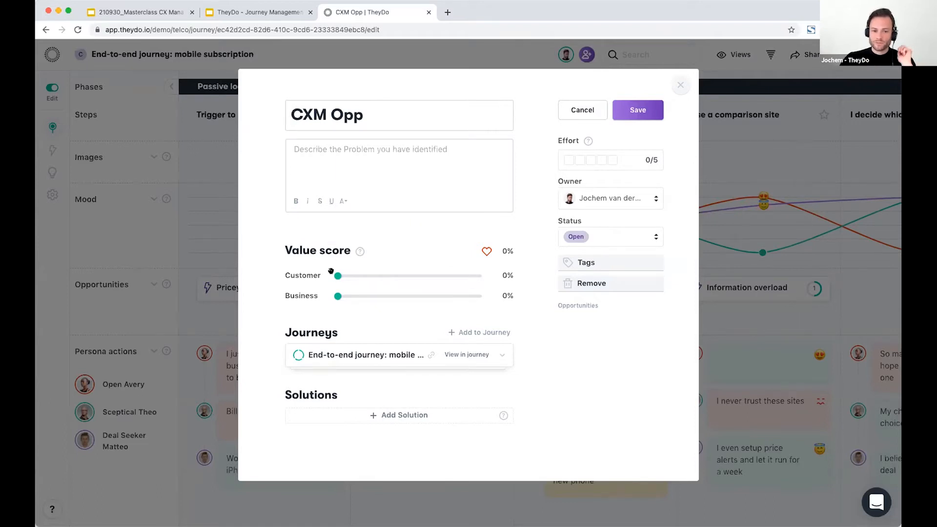
left_click_drag(334, 272, 457, 282)
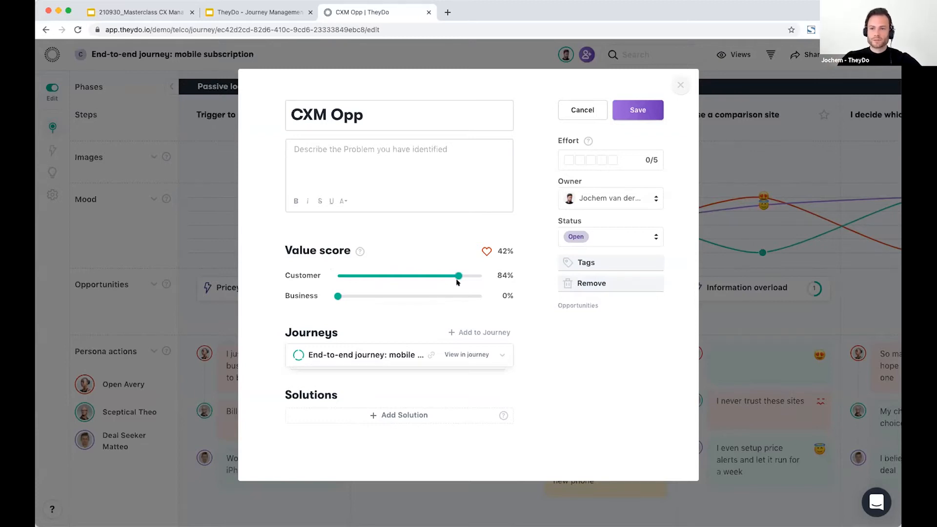
left_click_drag(338, 296, 472, 293)
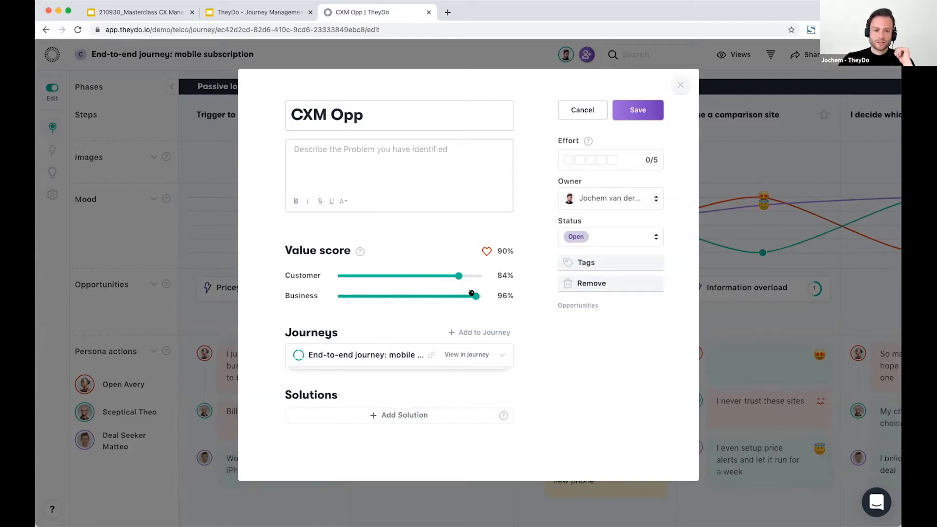
Step: Link the existing solution Manage plan sliders to CXM Opp and create a new solution named New CXM Idea
left_click(496, 354)
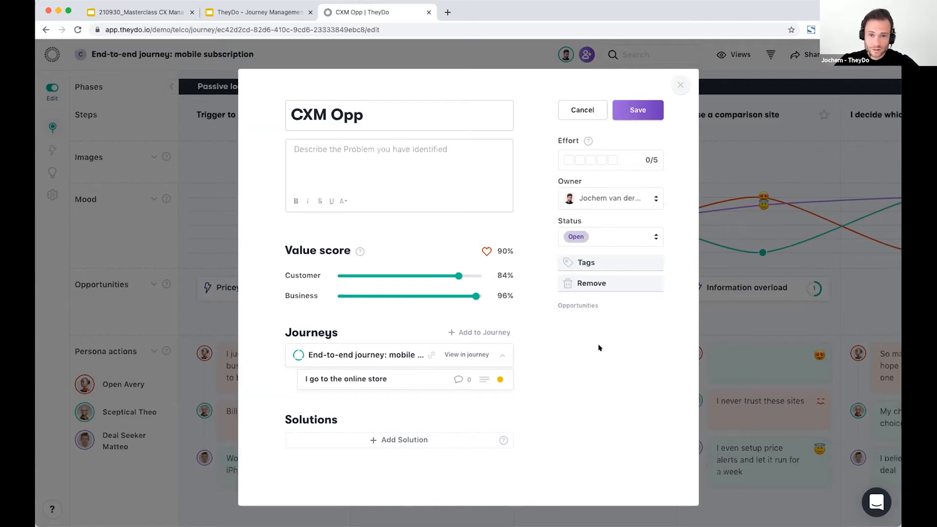
left_click(407, 440)
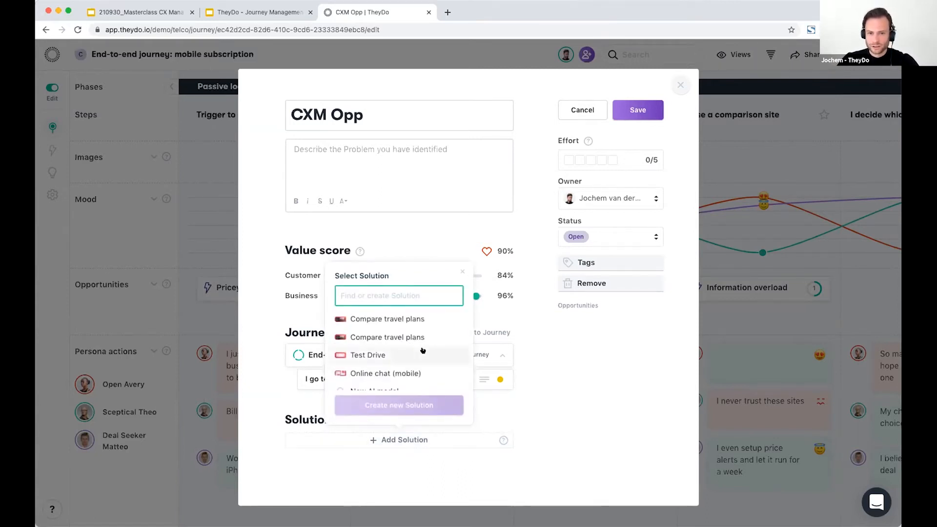
scroll(422, 350, "down", 5)
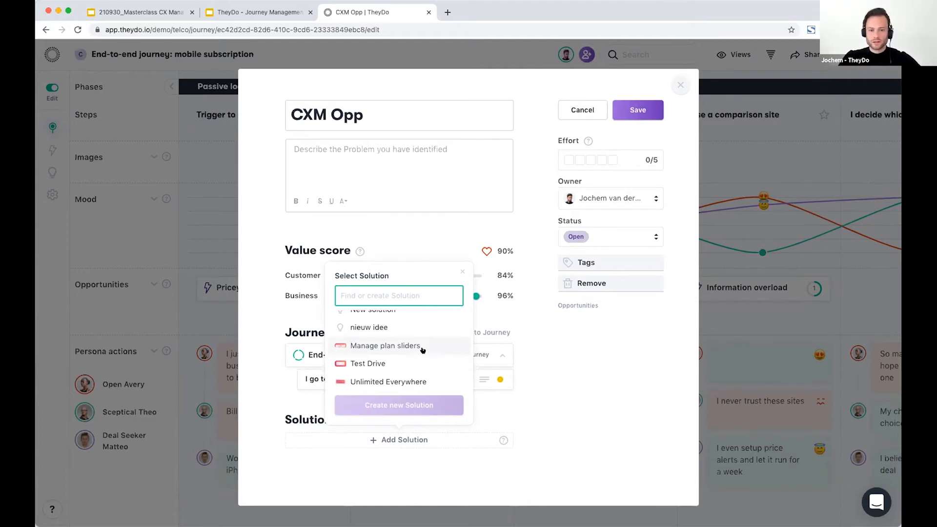
left_click(423, 350)
left_click(477, 427)
type("New ")
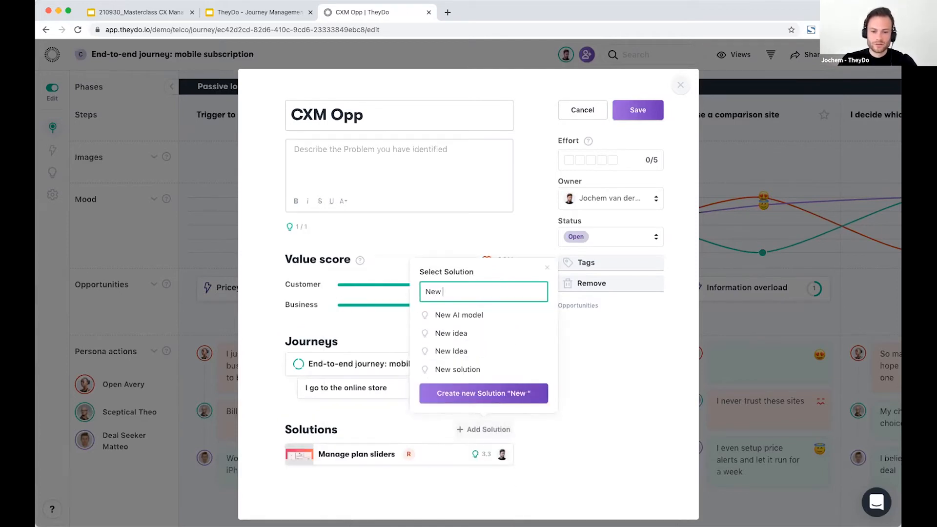
type("CXM Idea")
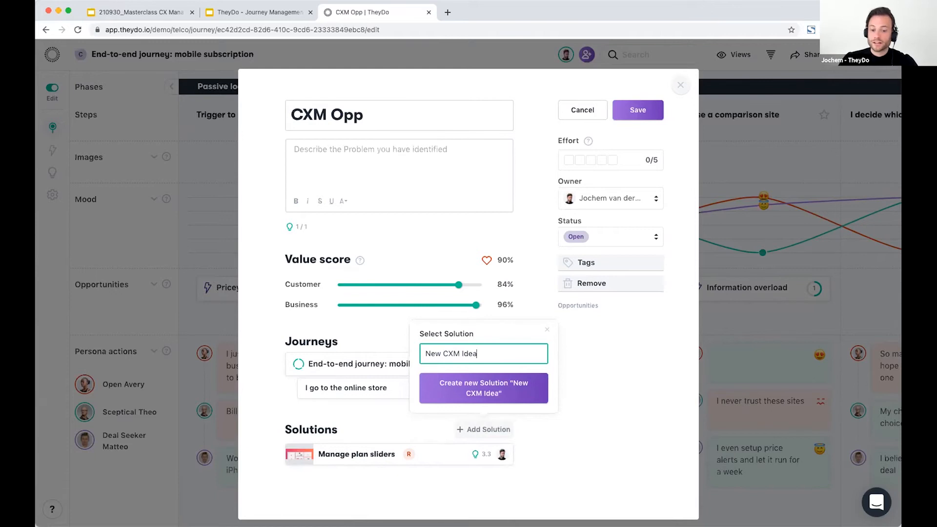
left_click(490, 378)
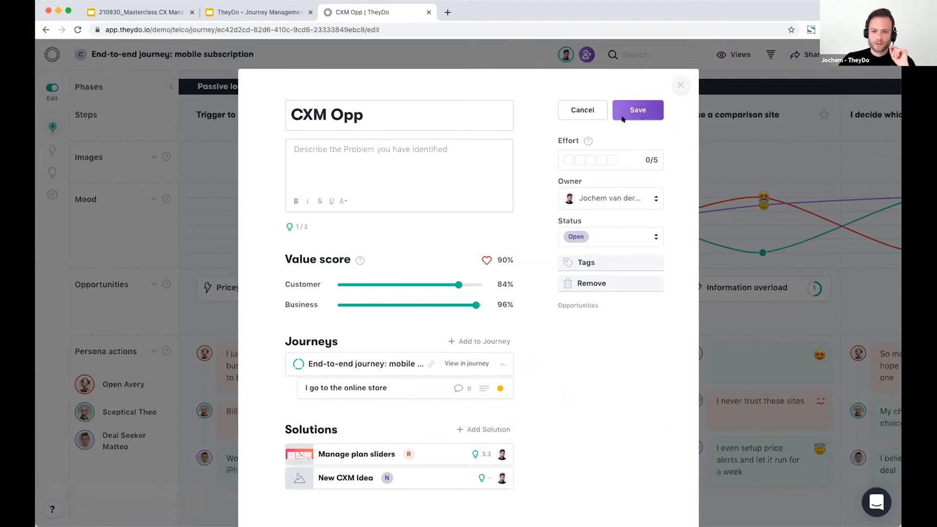
Step: Rate CXM Opp's effort 4 out of 5, save the opportunity and close it
left_click(580, 264)
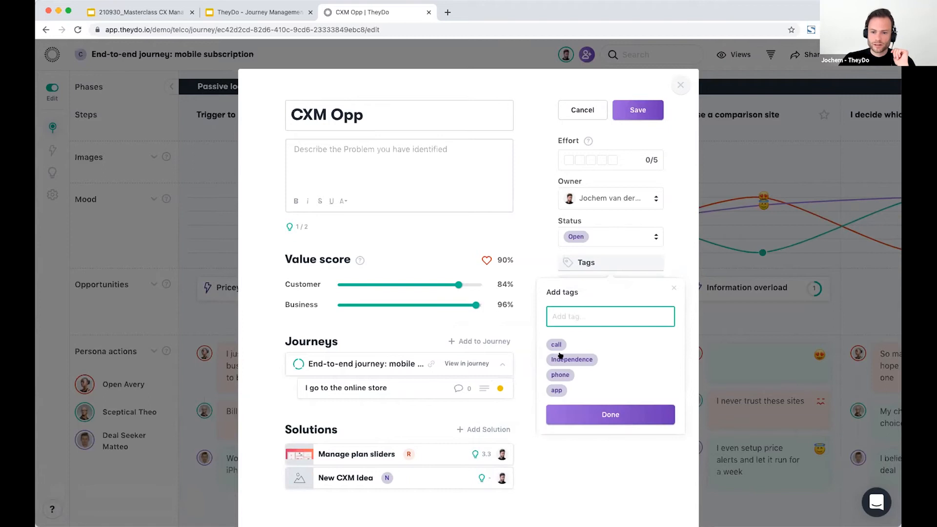
left_click(538, 207)
left_click(589, 159)
left_click(601, 160)
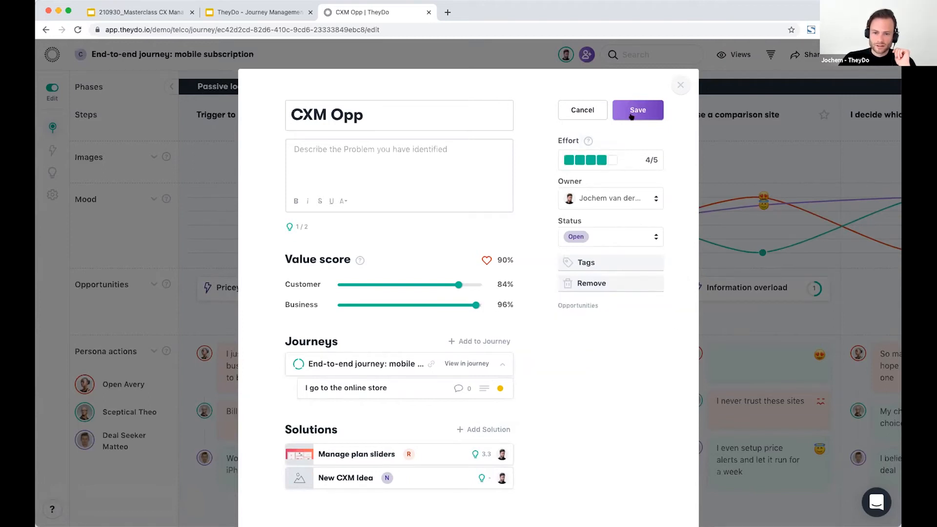
left_click(632, 113)
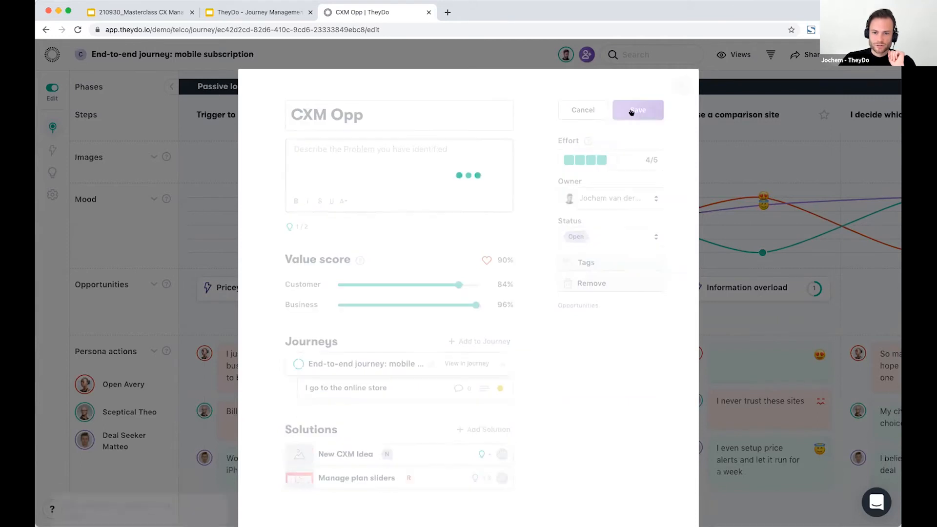
left_click(680, 85)
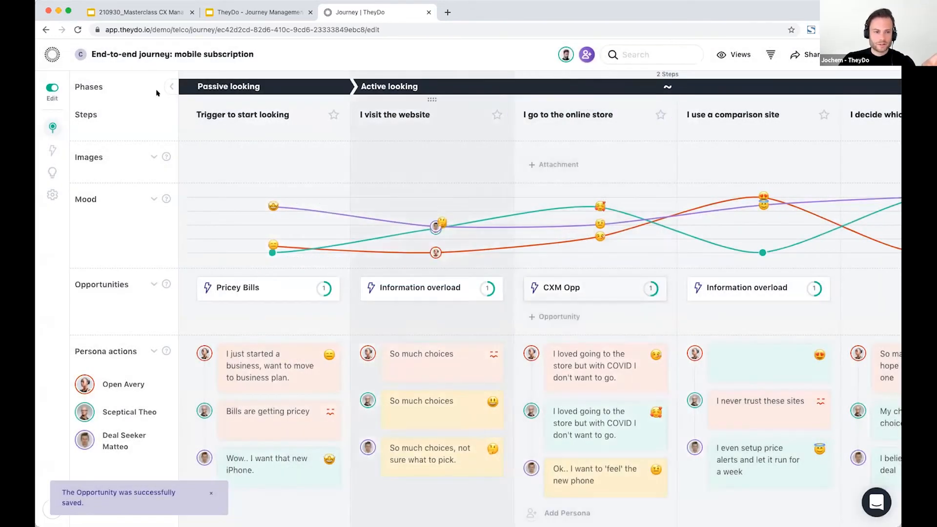
Step: Leave the journey for the workspace's opportunities and list all of them
left_click(49, 53)
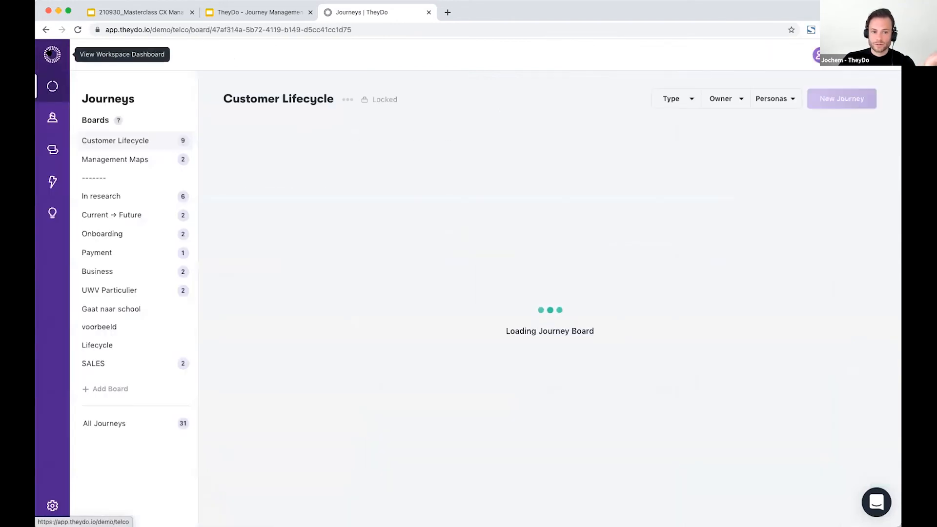
left_click(50, 179)
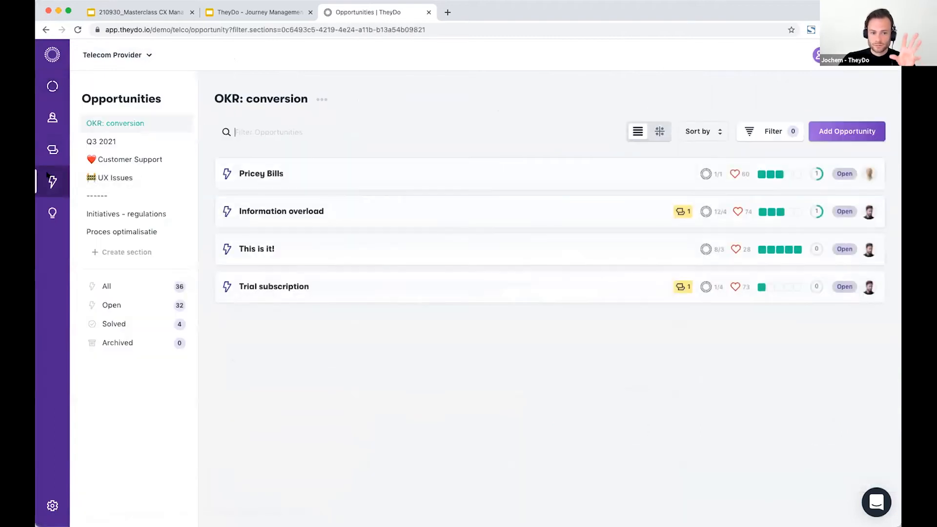
left_click(106, 286)
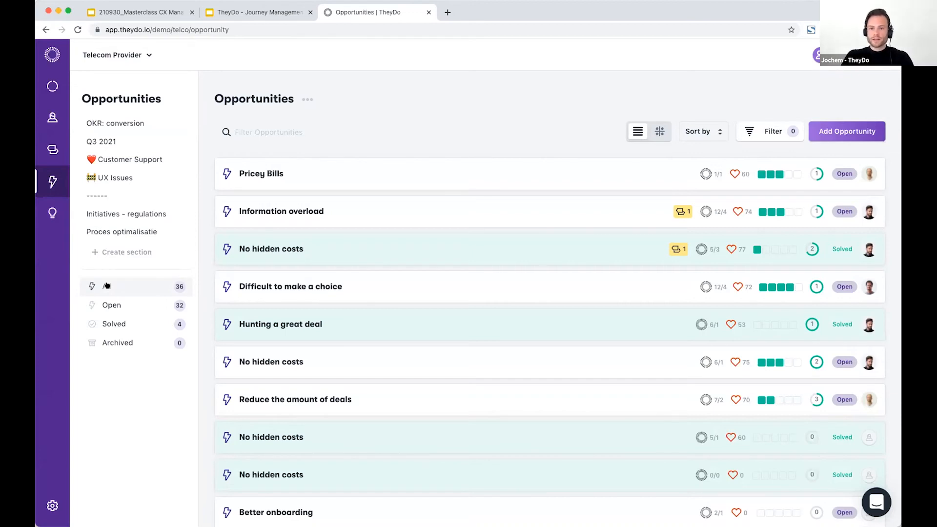
left_click(107, 285)
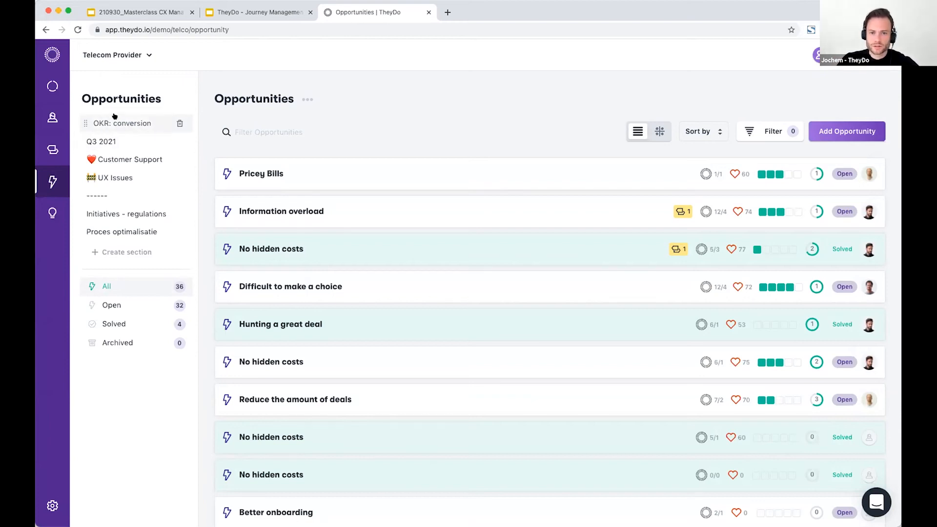
Step: Look at the form for a new section, dismiss it and view the opportunities in OKR: conversion
left_click(109, 251)
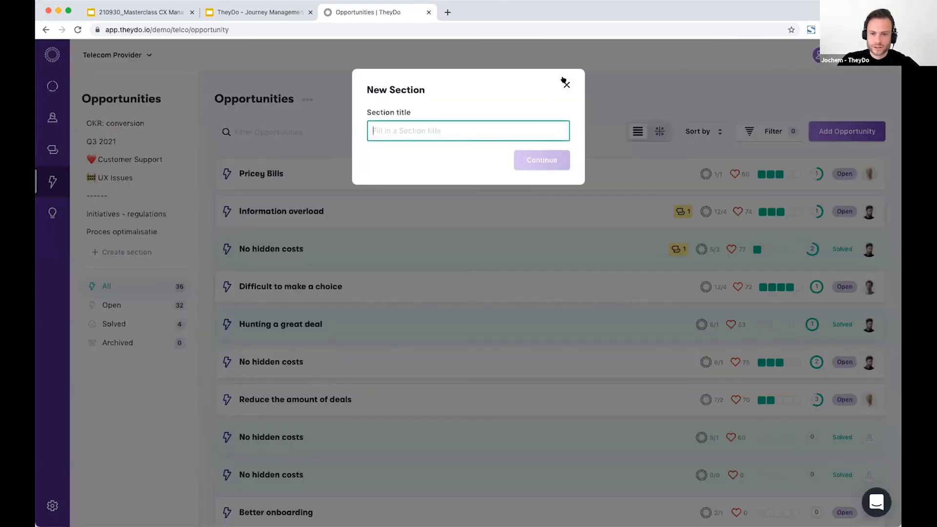
left_click(565, 84)
left_click(120, 124)
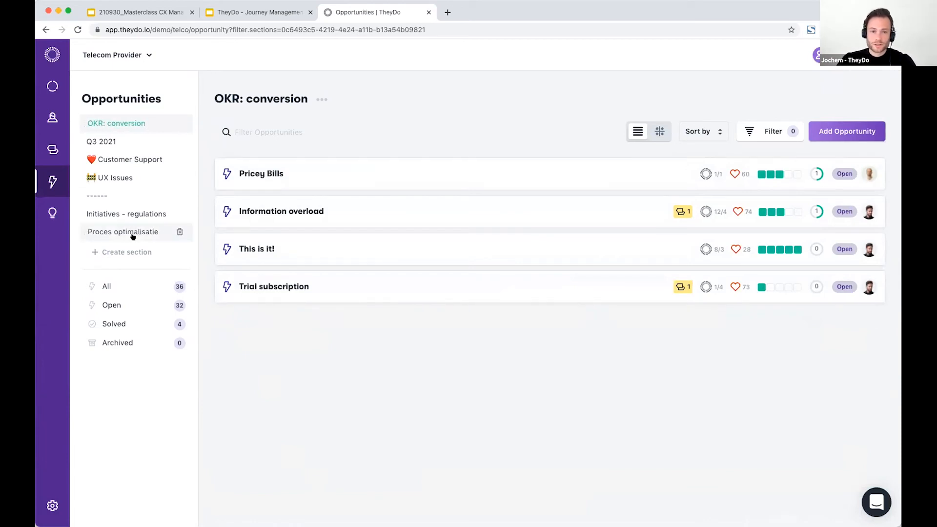
Step: Search all opportunities for "cxm" and add CXM Opp to the OKR: conversion section
left_click(116, 287)
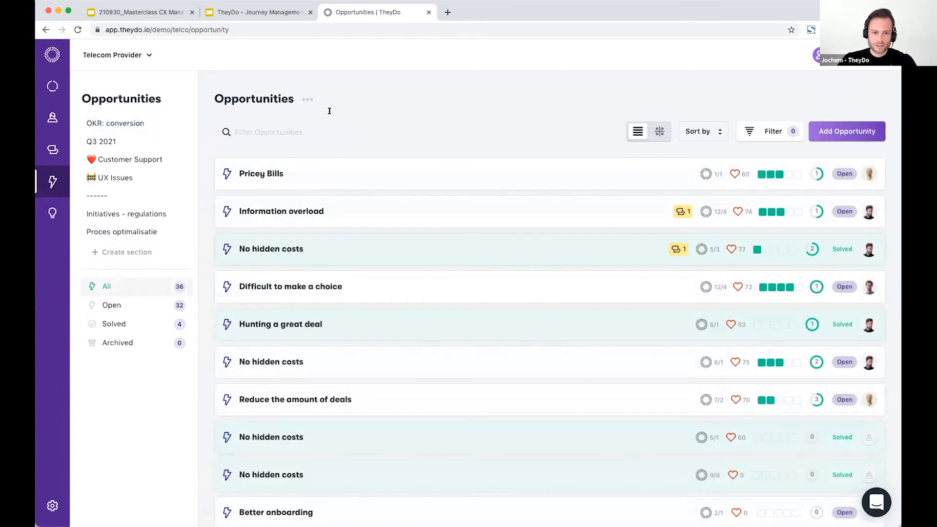
left_click(227, 127)
type("cxm")
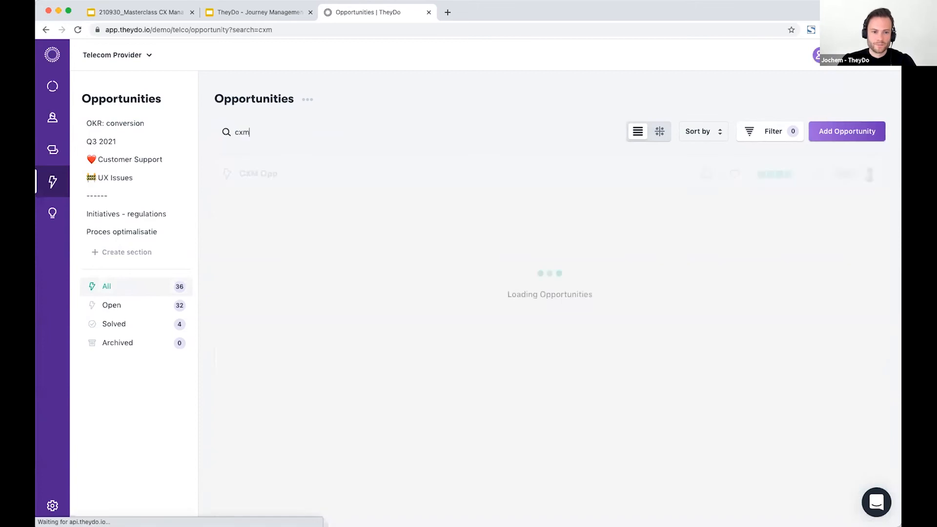
left_click(869, 176)
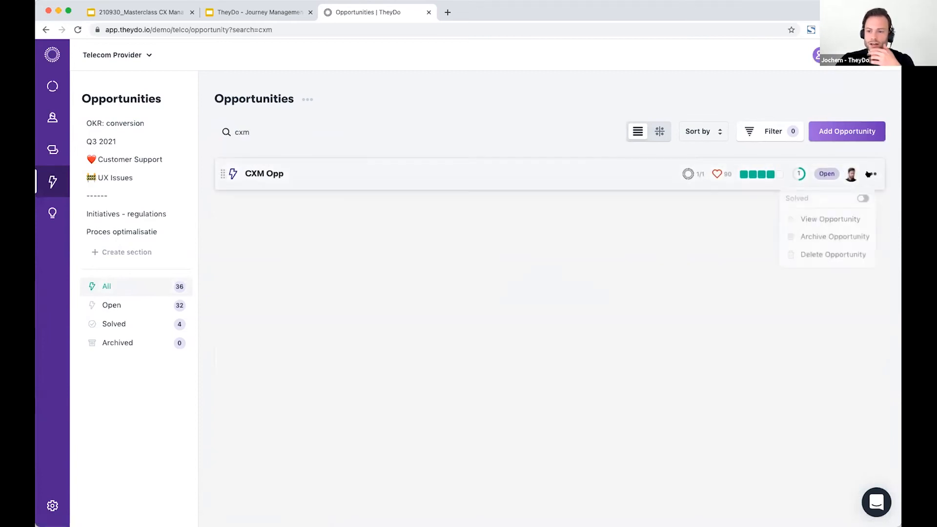
left_click(828, 236)
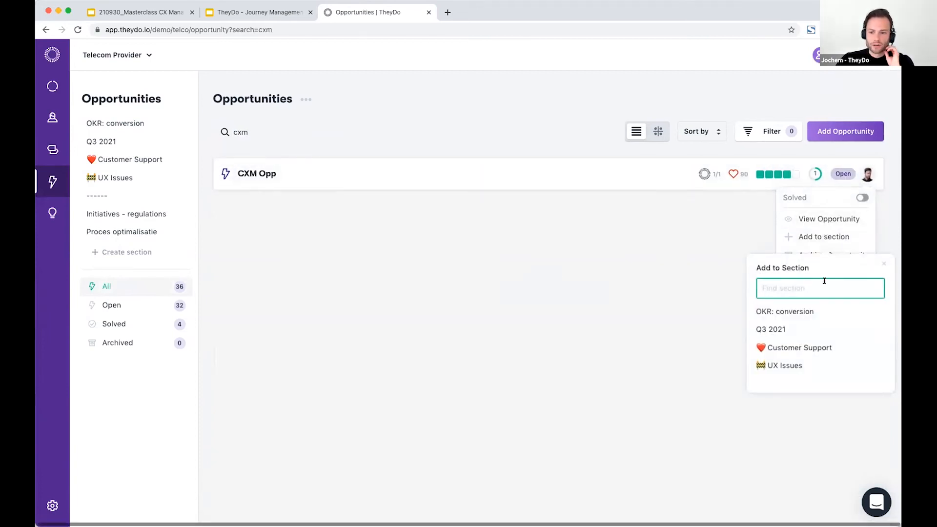
left_click(783, 311)
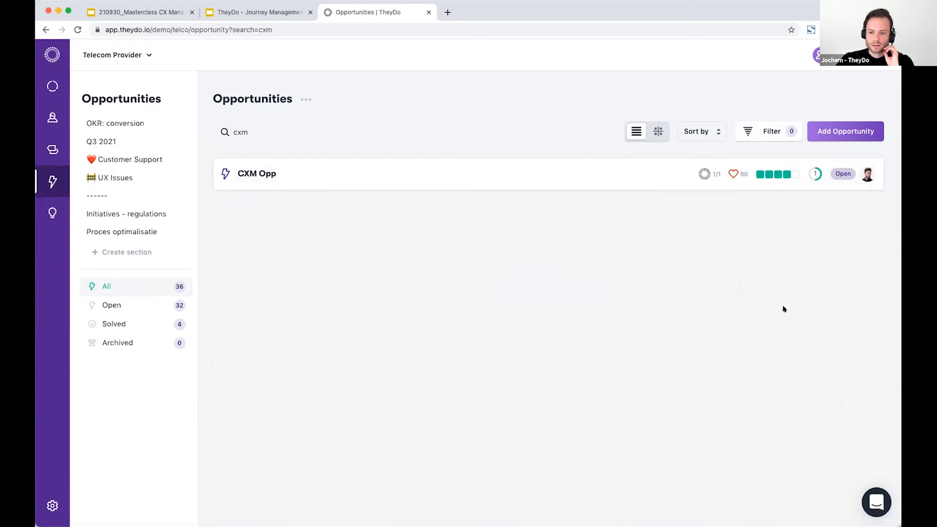
Step: Display the OKR: conversion section as a matrix and inspect CXM Opp's details from its bubble
left_click(105, 123)
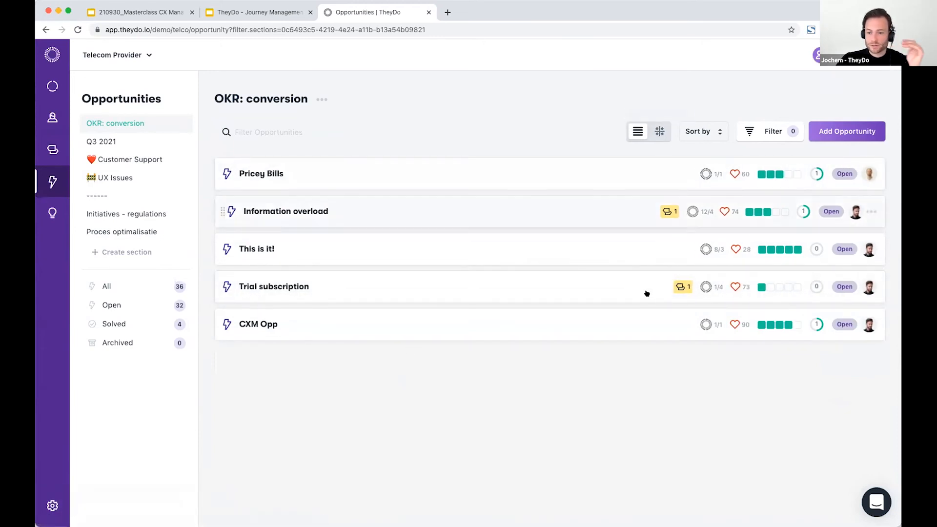
left_click(659, 130)
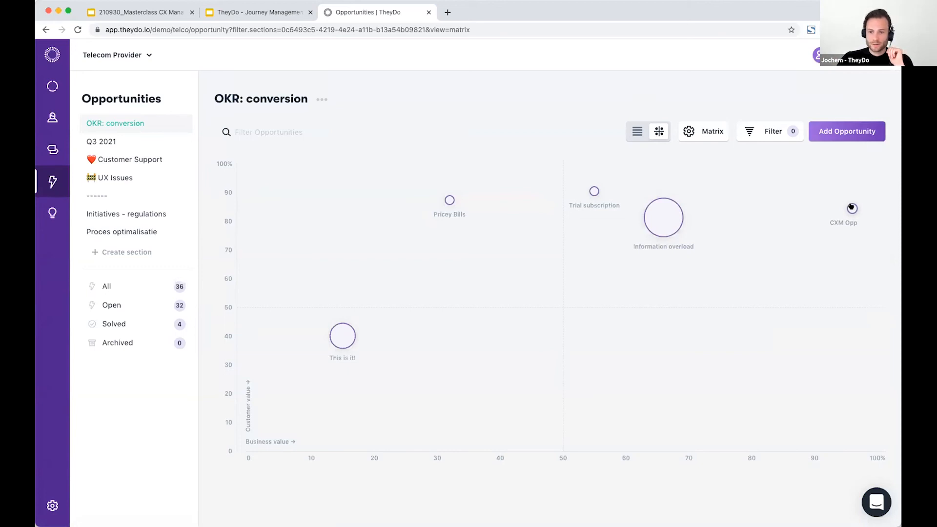
mouse_move(851, 207)
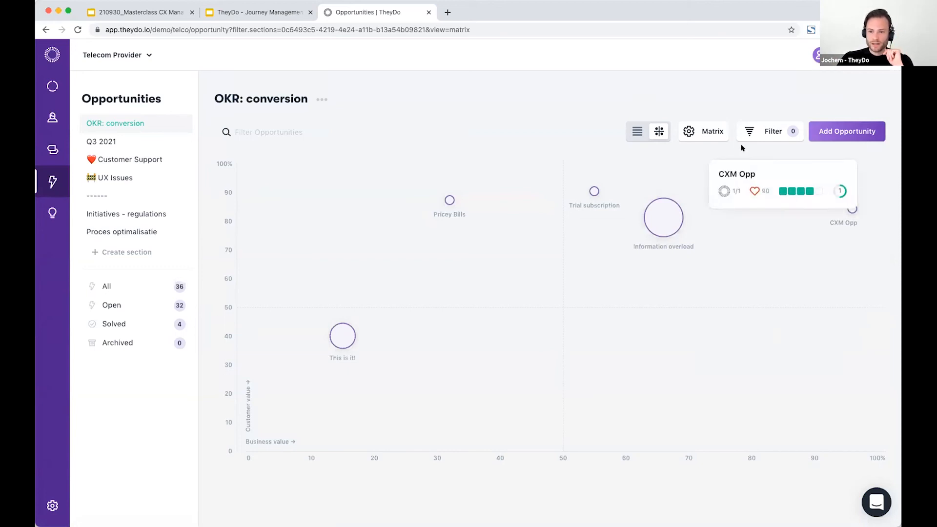
left_click(735, 174)
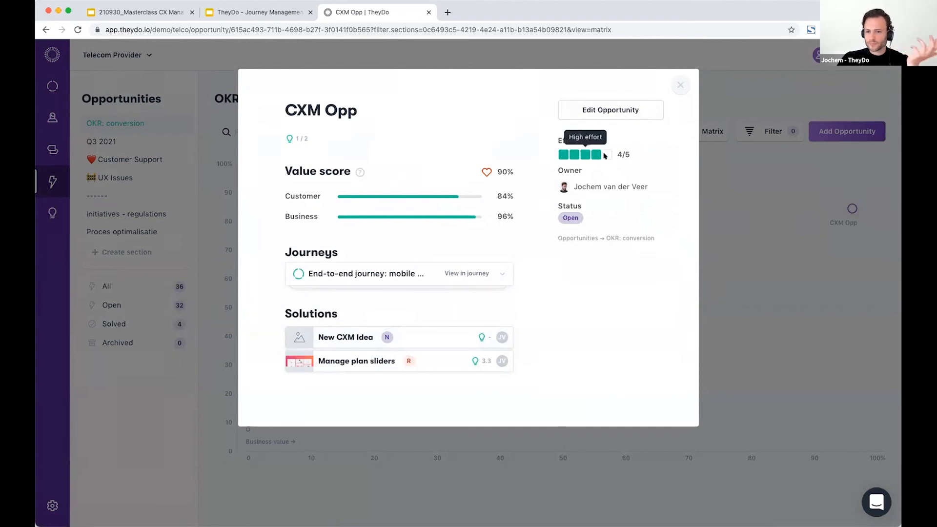
left_click(679, 85)
Step: Switch the matrix axes to Value / Effort
left_click(702, 132)
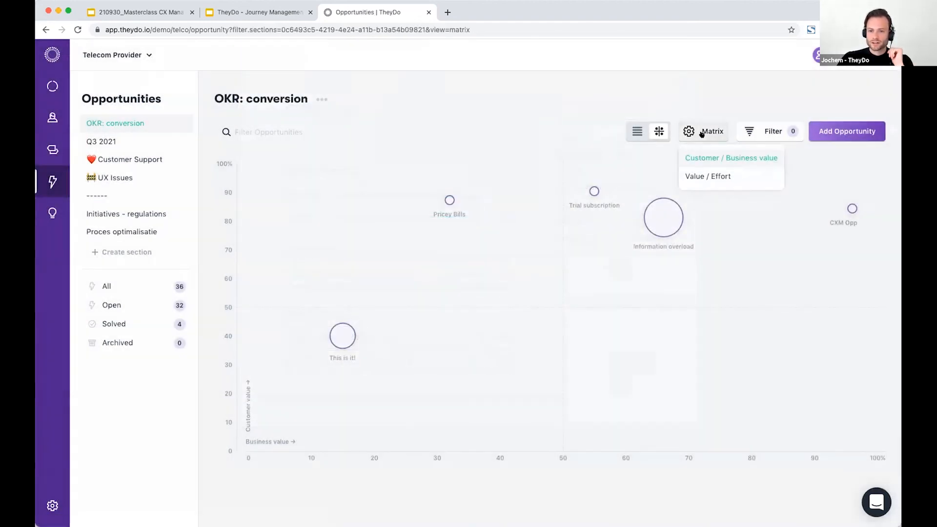
left_click(711, 176)
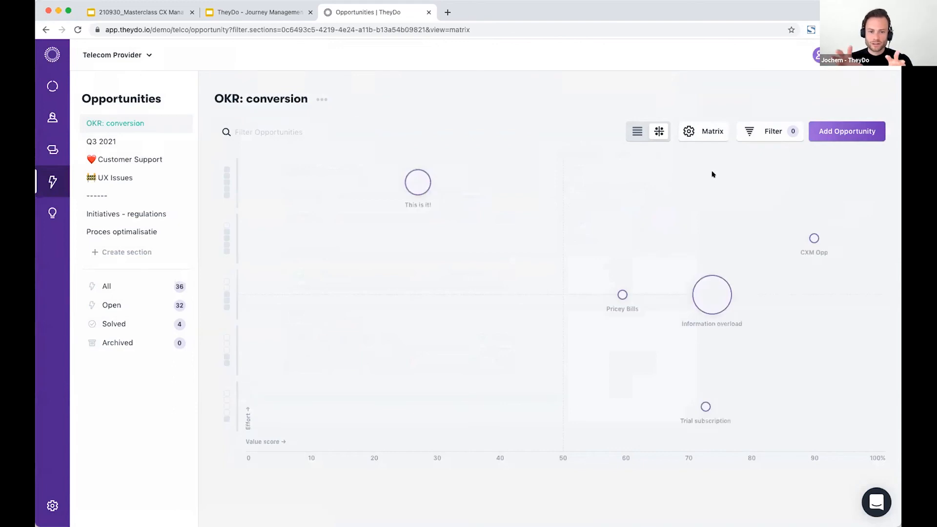